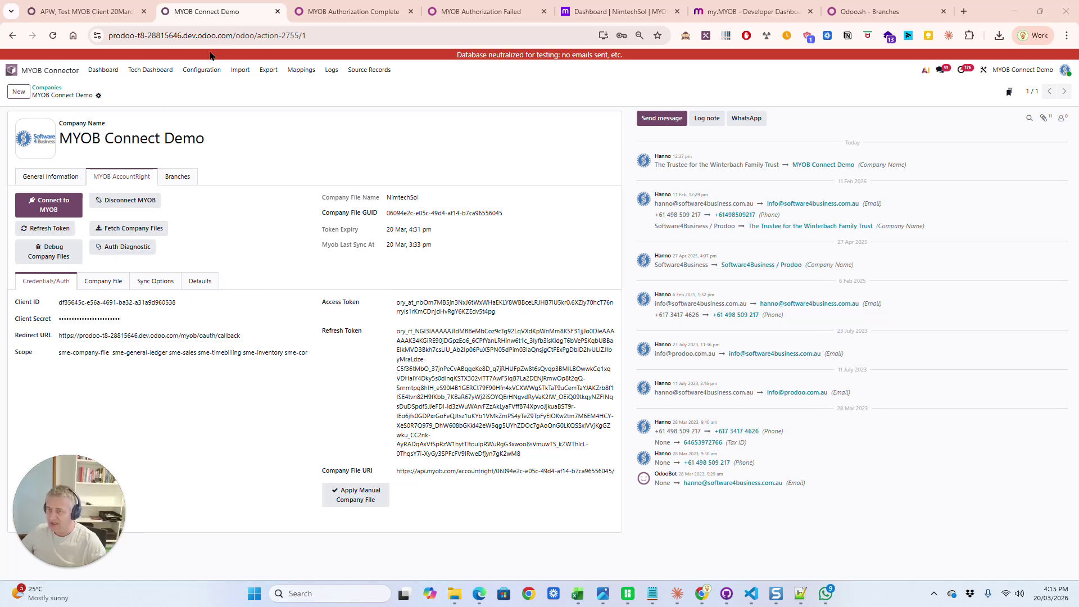
- Compare the Odoo site address with the Redirect URL in the company's MYOB credentials, including its myob/oauth/callback ending
click(228, 34)
click(240, 37)
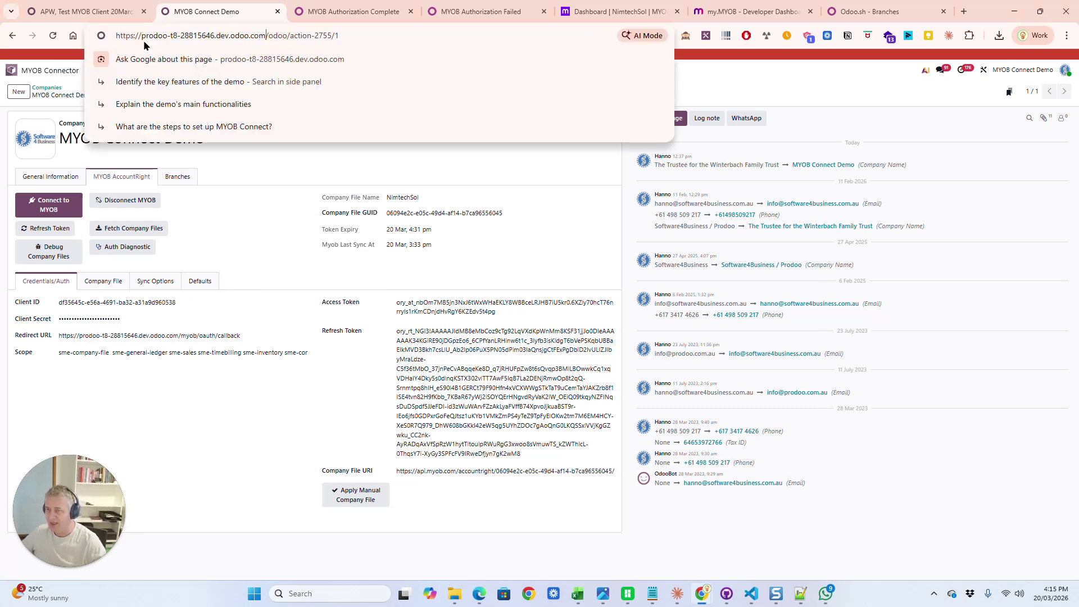
click(178, 336)
click(238, 37)
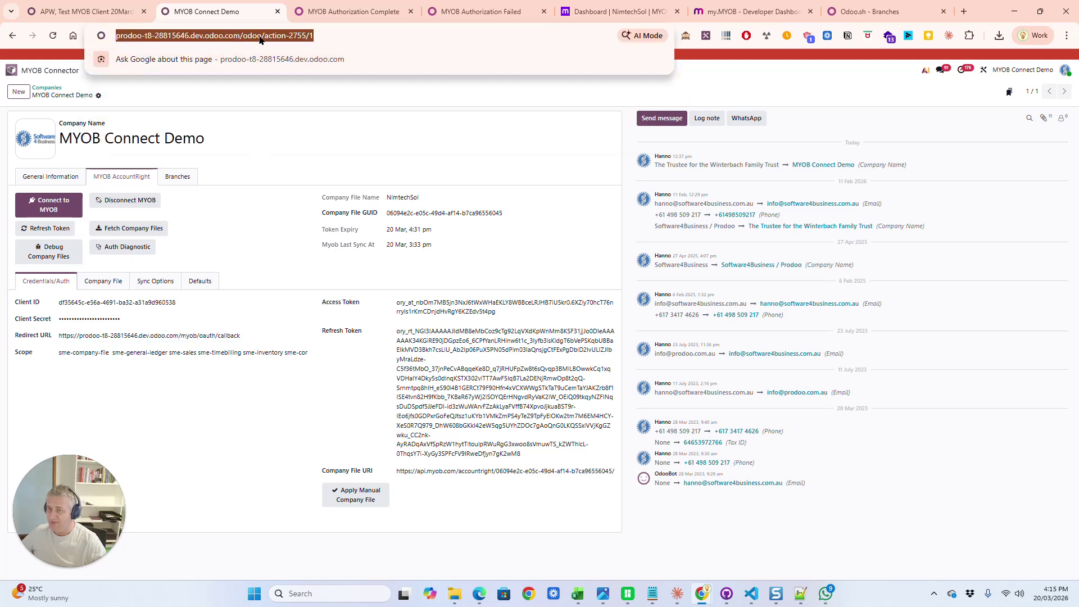
click(238, 36)
drag(266, 36, 115, 38)
click(183, 337)
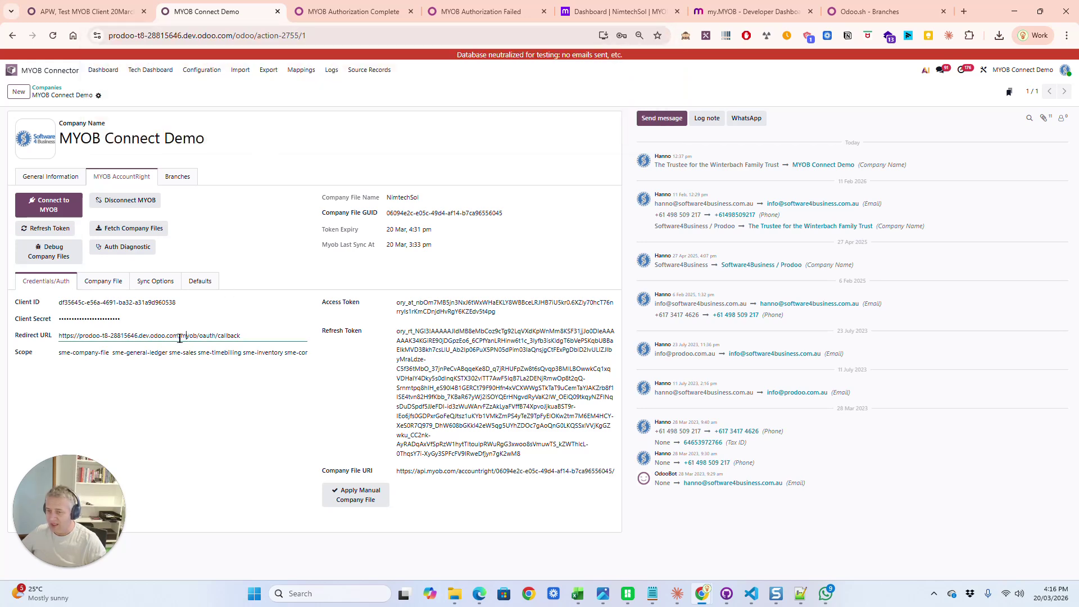
drag(180, 338, 200, 339)
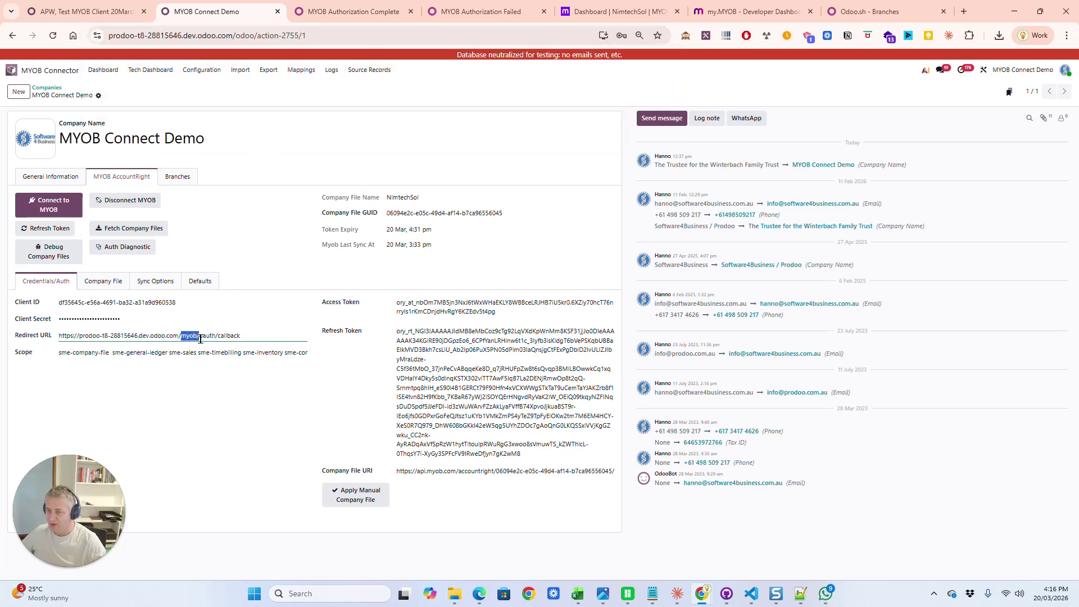
drag(218, 336, 245, 335)
click(247, 336)
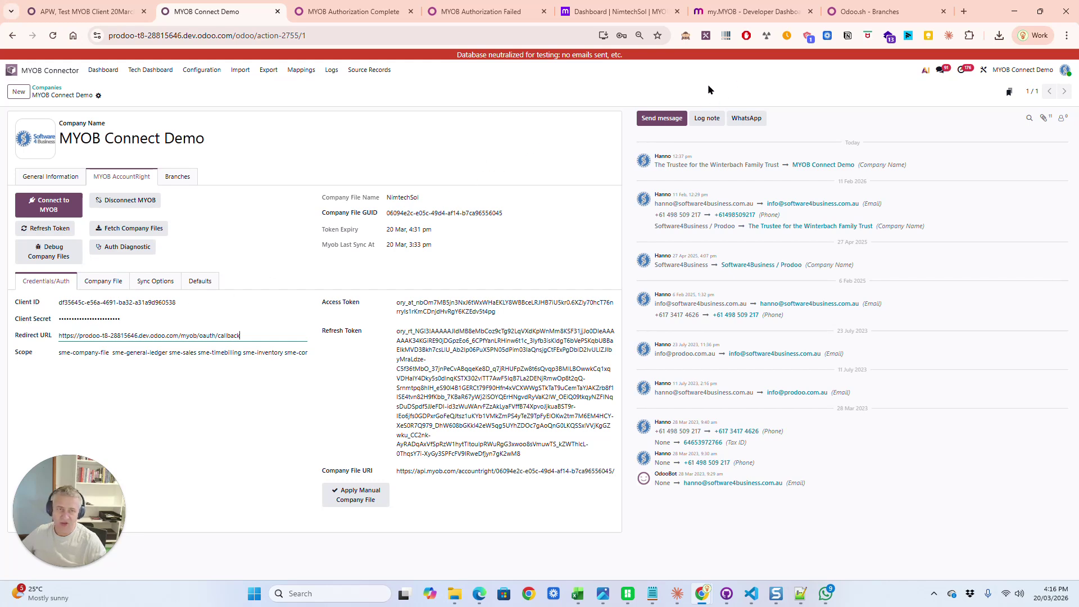
- Switch to the MYOB Developer Dashboard and review the registered applications and their redirect URIs
click(736, 12)
scroll(500, 241, up, 3)
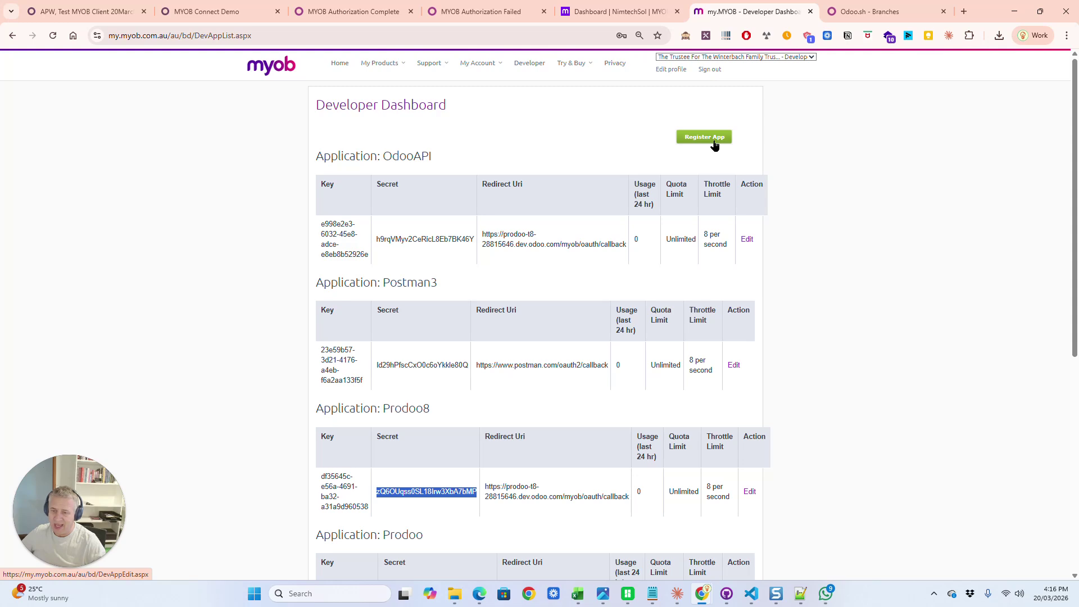
scroll(477, 174, down, 4)
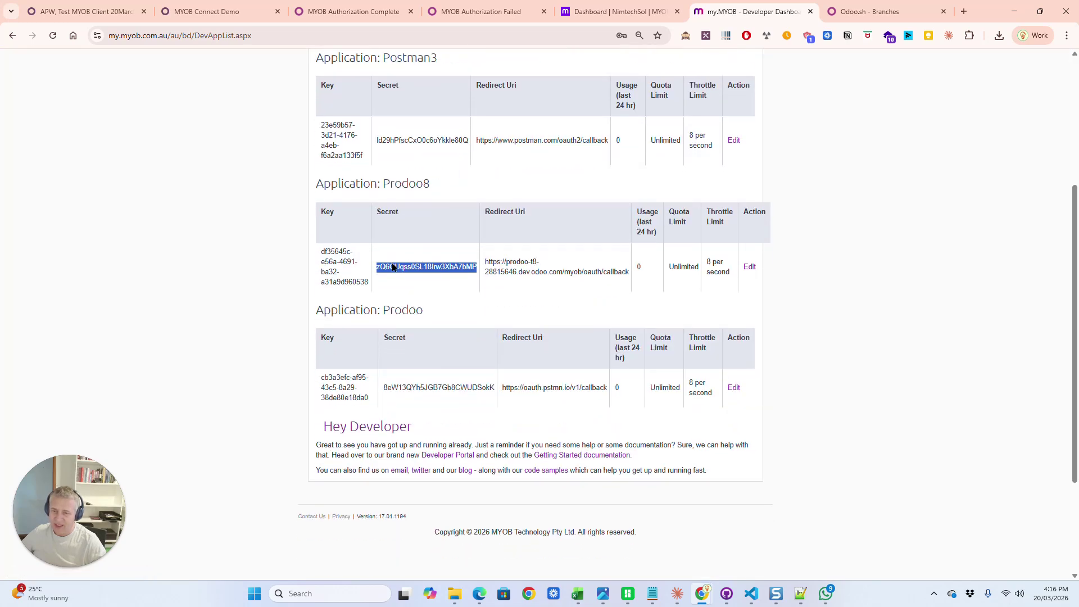
scroll(433, 224, up, 5)
- Try registering a new MYOB app using the Redirect URL from the MYOB Connect Demo company, and return to the registered apps
click(694, 141)
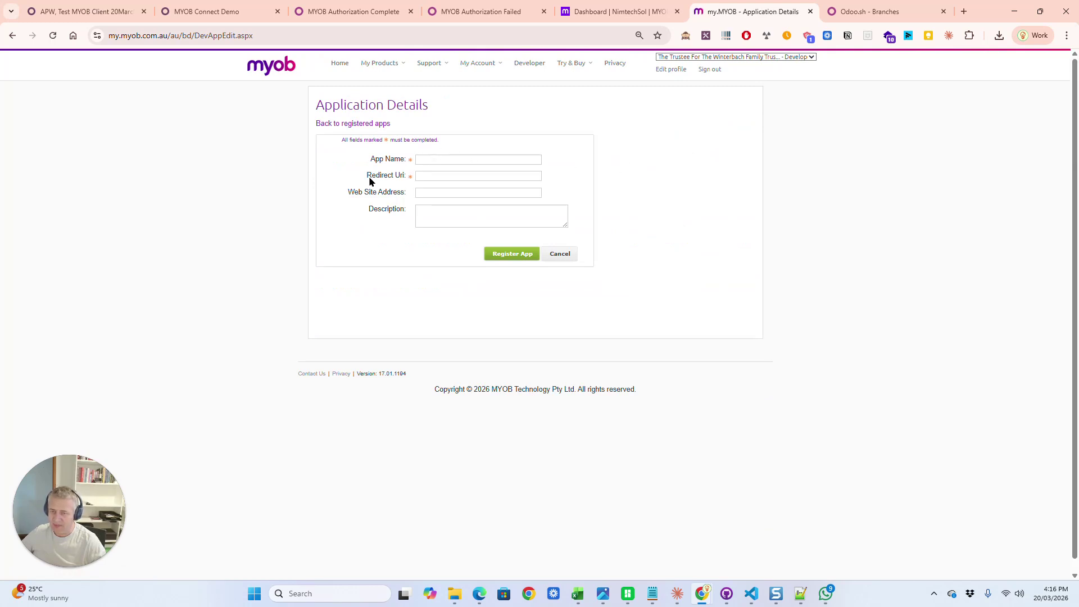
click(424, 176)
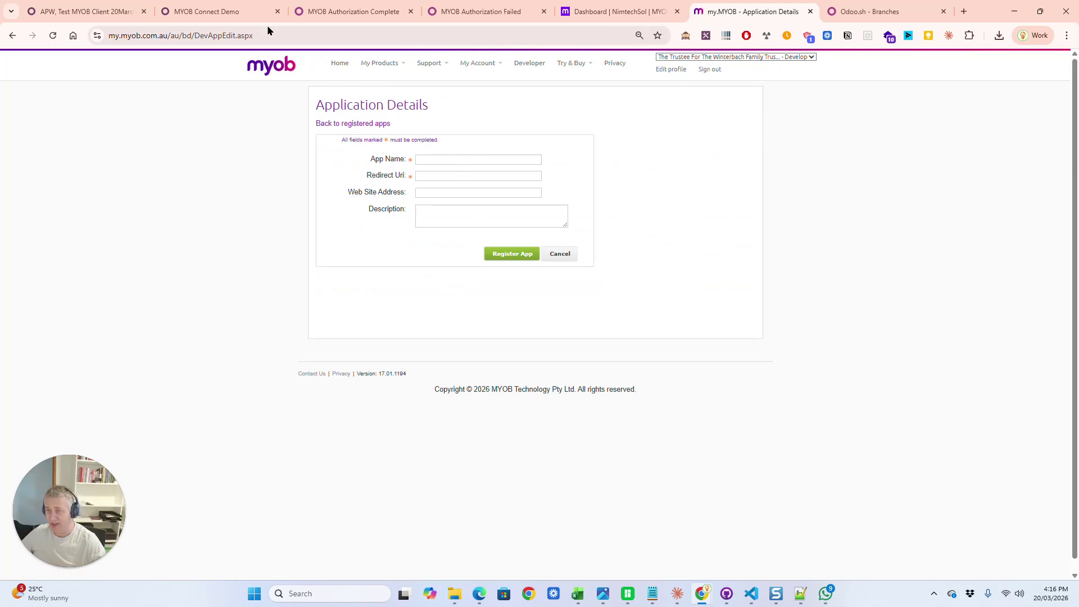
click(243, 12)
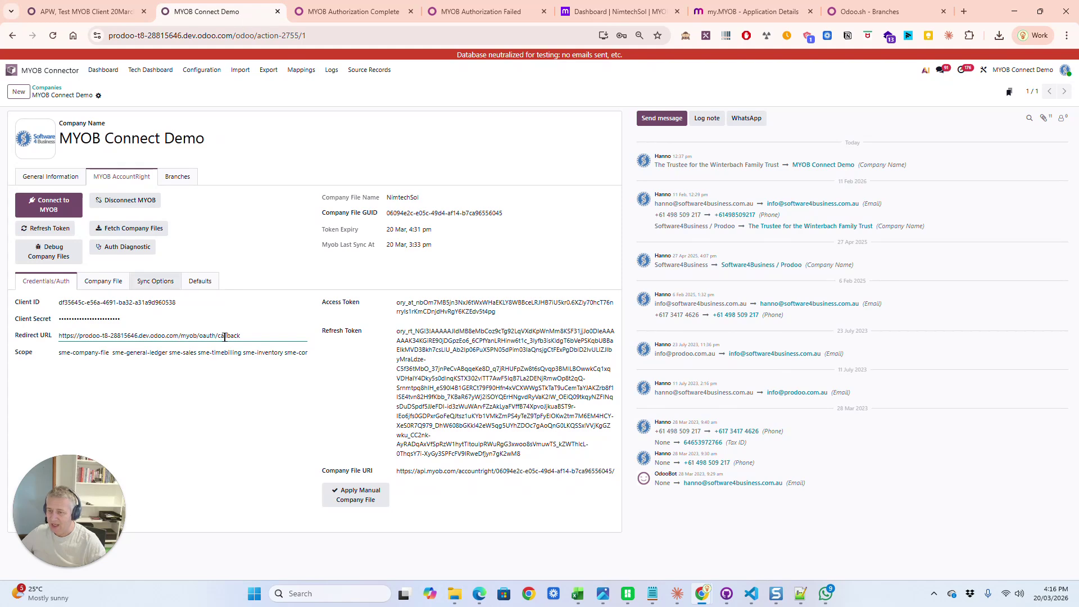
drag(254, 337, 56, 336)
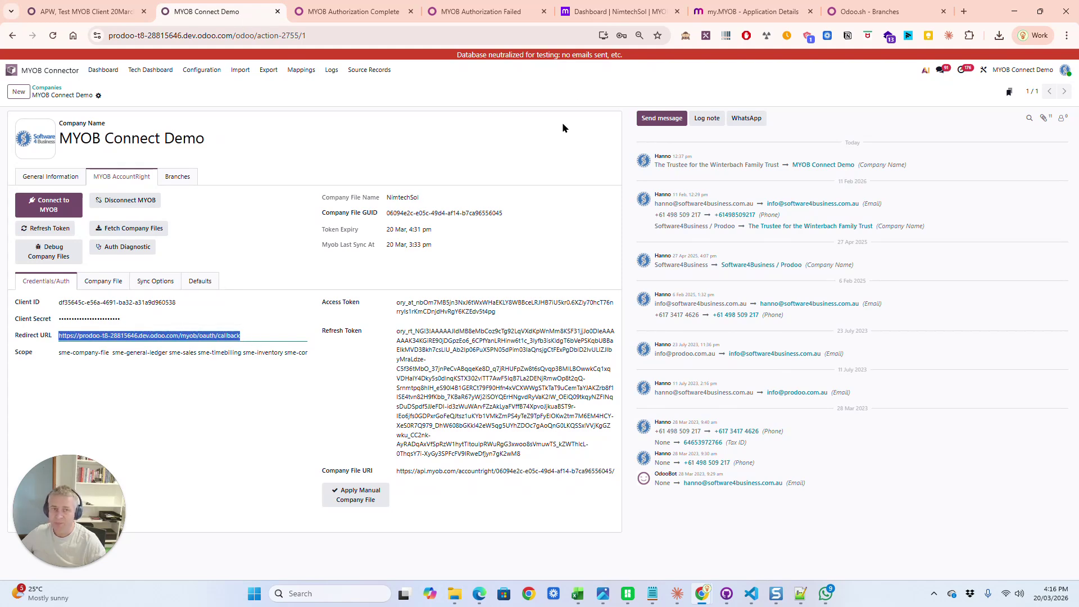
click(747, 12)
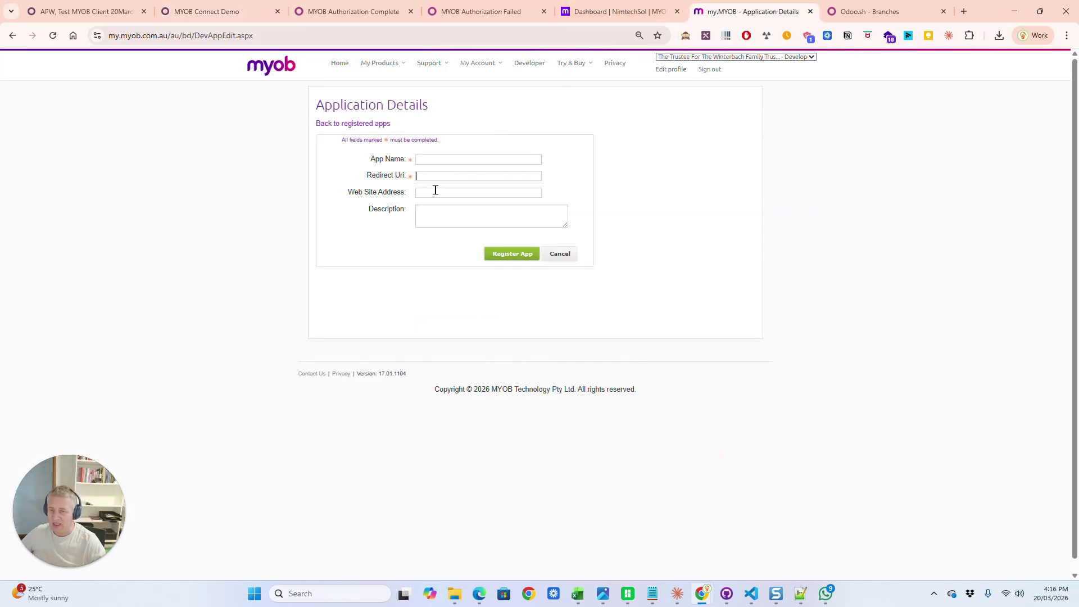
click(457, 176)
click(380, 123)
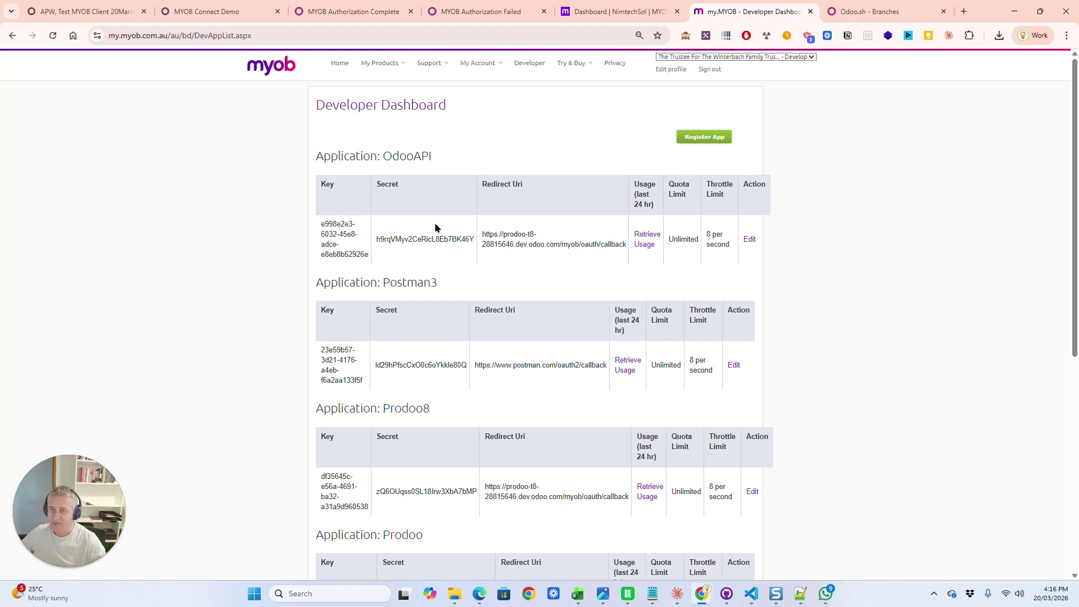
- Return to the MYOB Connect Demo company record and check its company file name, company file GUID and token expiry
click(224, 16)
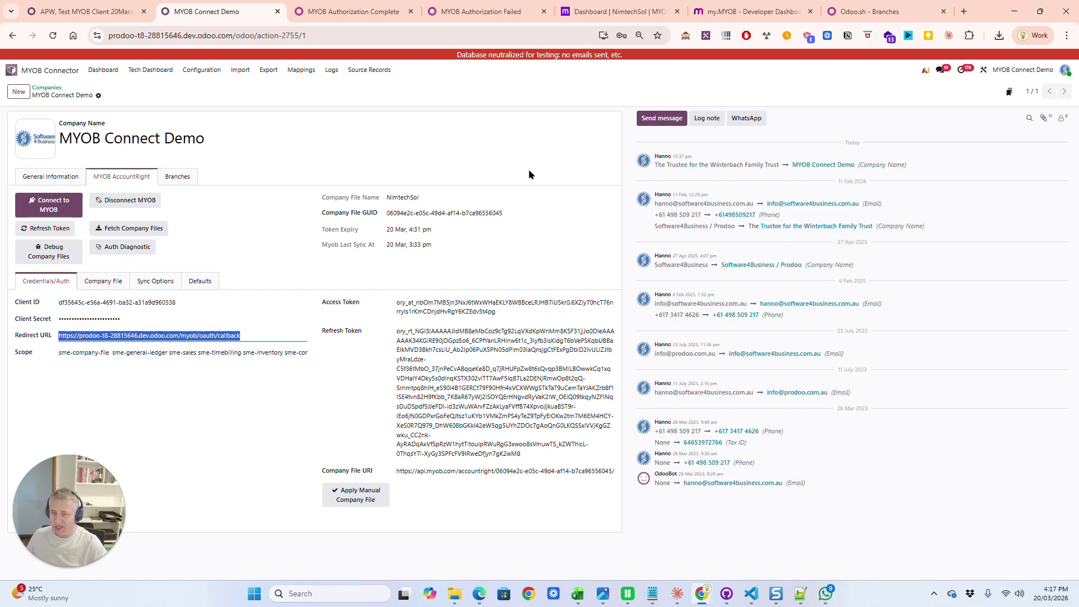
click(426, 201)
drag(394, 196, 428, 211)
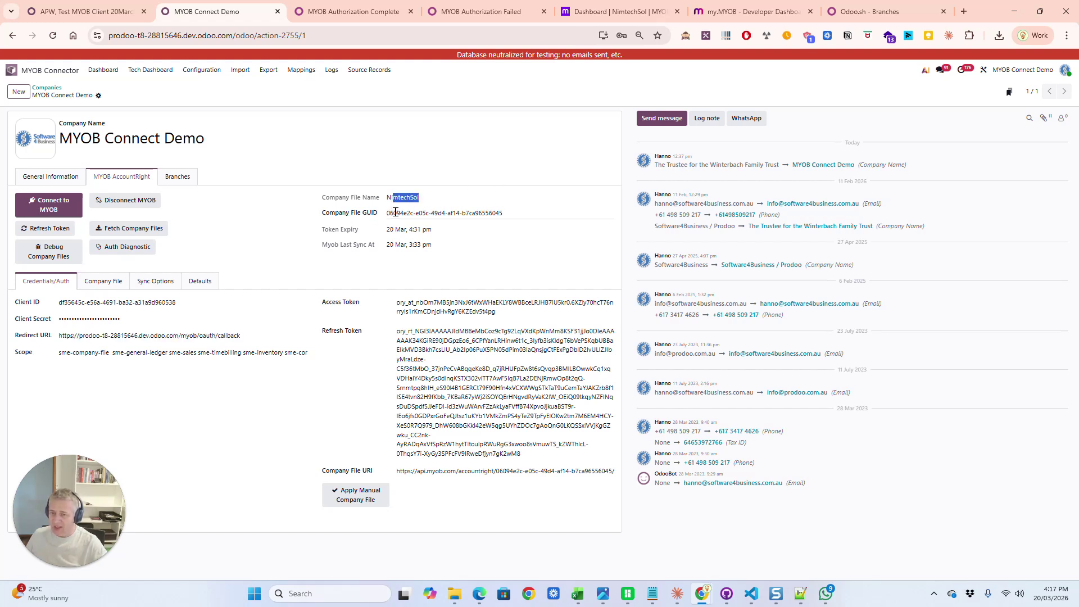
drag(329, 214, 426, 226)
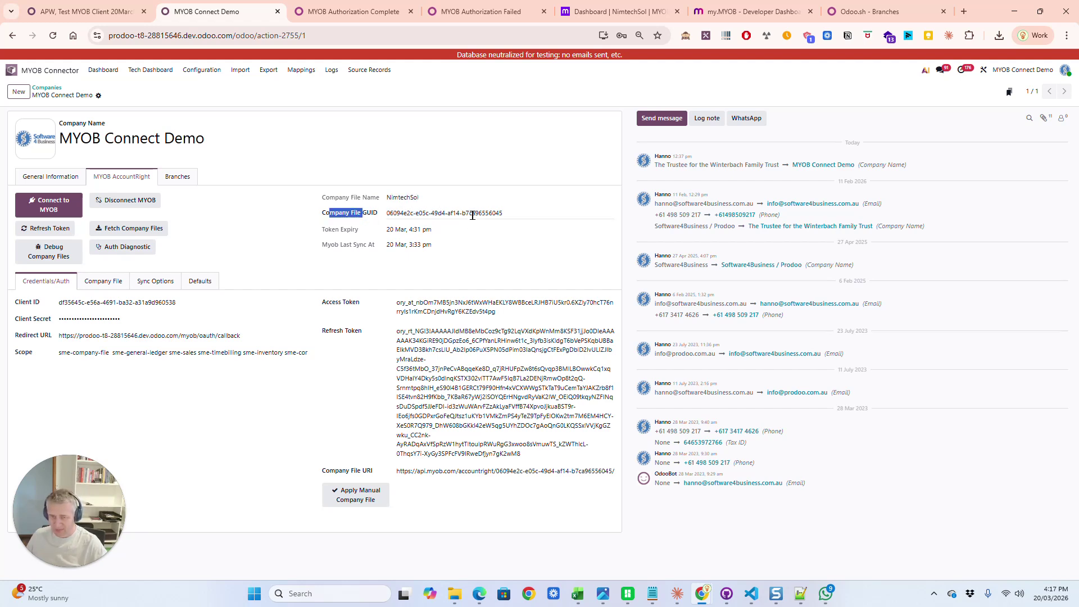
drag(404, 230, 444, 231)
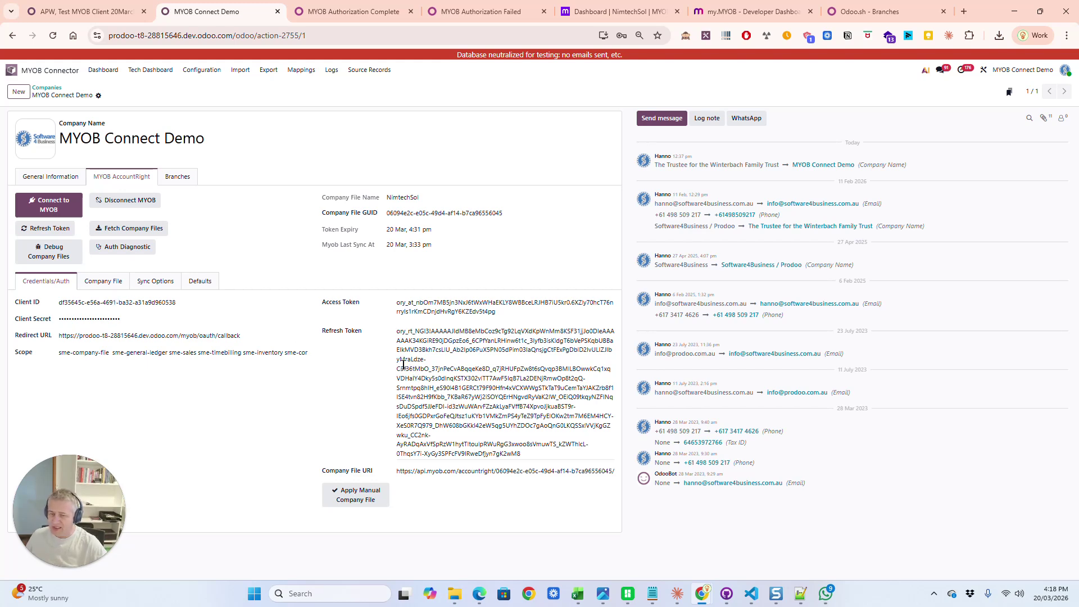
- Review the company file list and the sync options of the MYOB AccountRight configuration
click(112, 282)
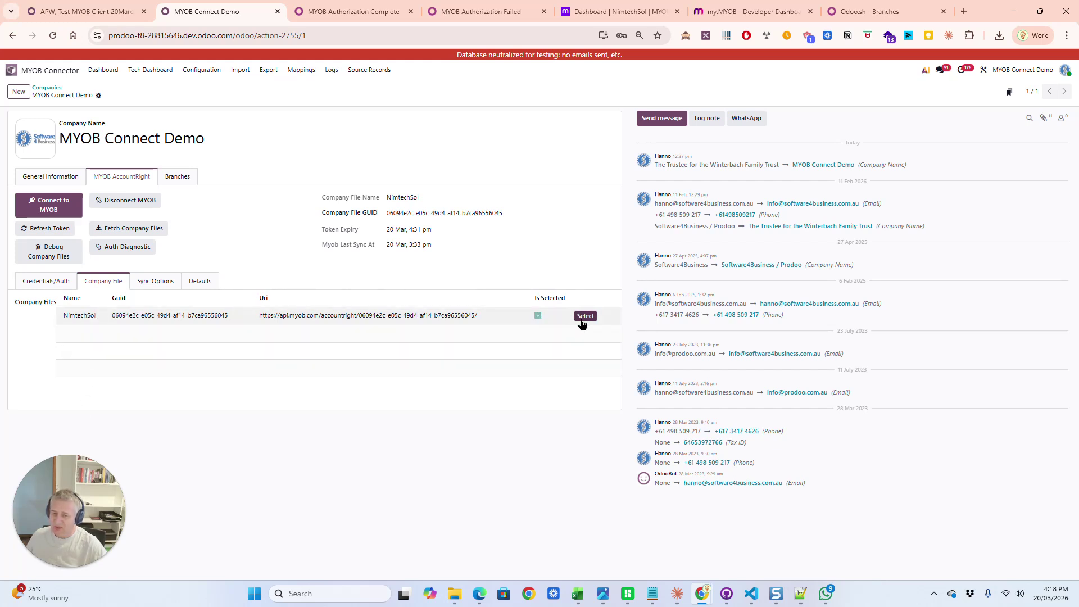
click(169, 283)
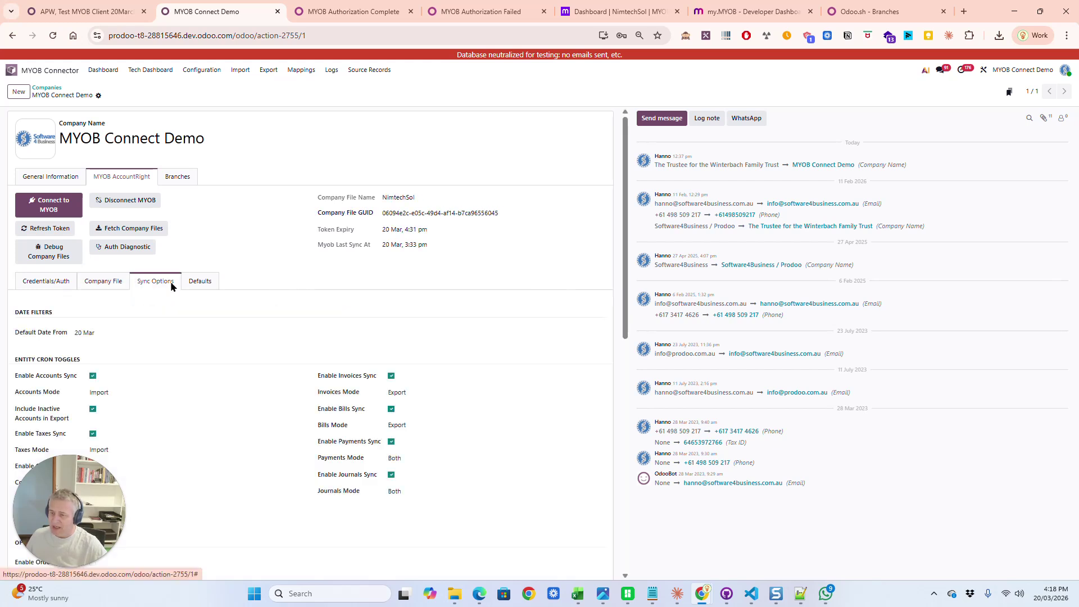
drag(105, 509, 665, 504)
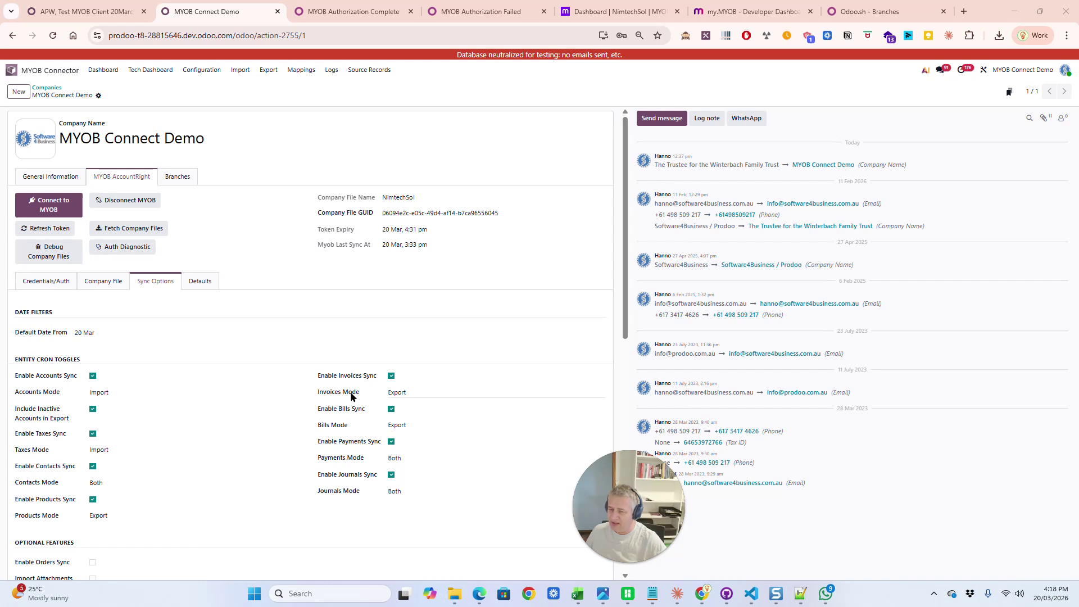
scroll(351, 398, down, 3)
scroll(350, 392, down, 5)
scroll(277, 346, up, 8)
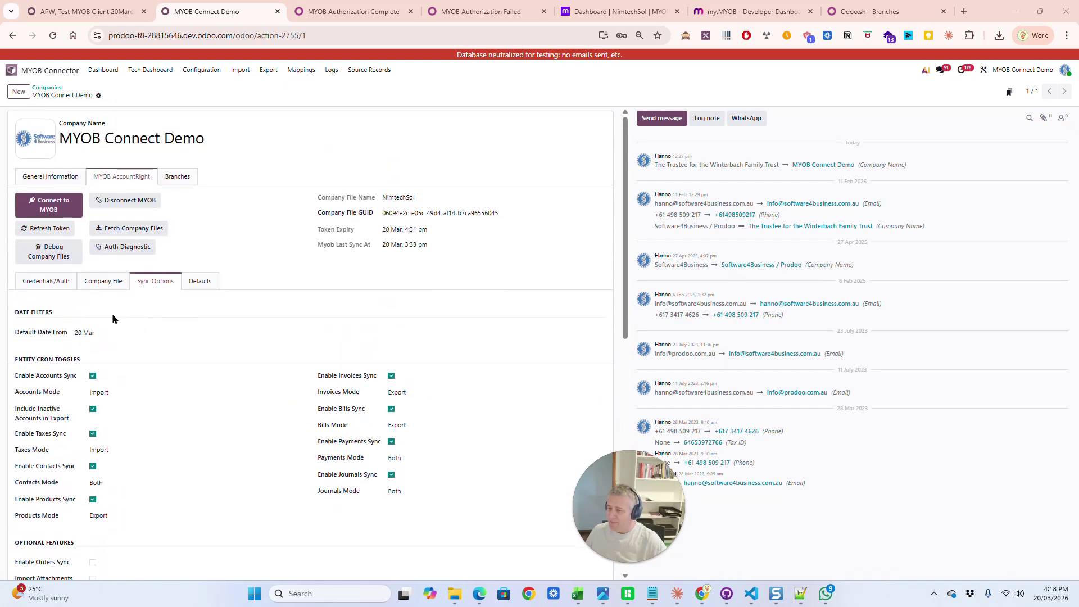
- Inspect the available choices for Accounts Mode and Invoices Mode in the entity cron toggles, leaving both selections as they are
scroll(126, 326, down, 2)
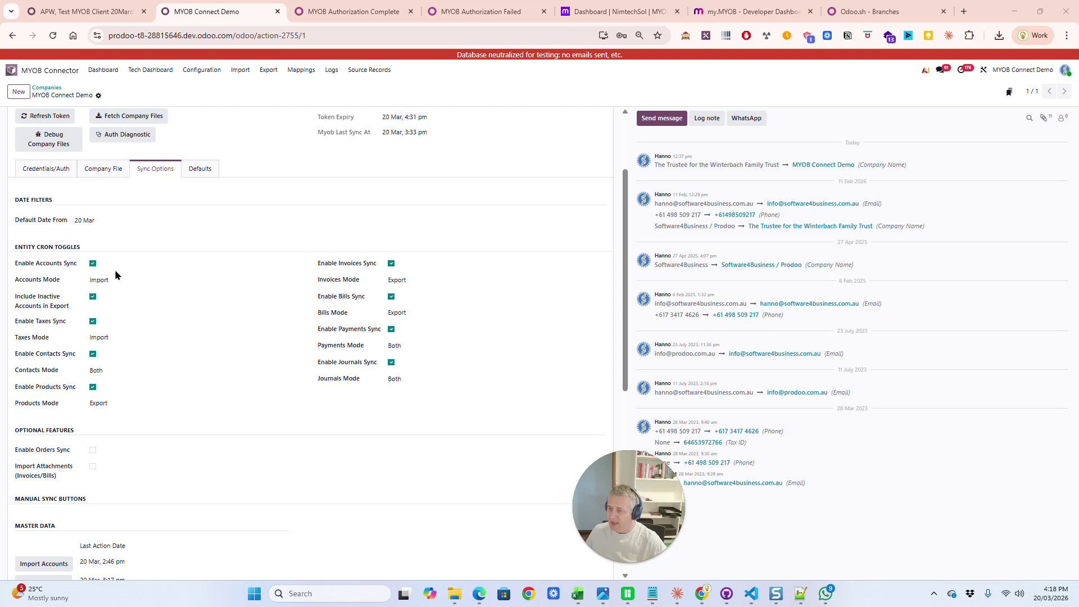
click(130, 280)
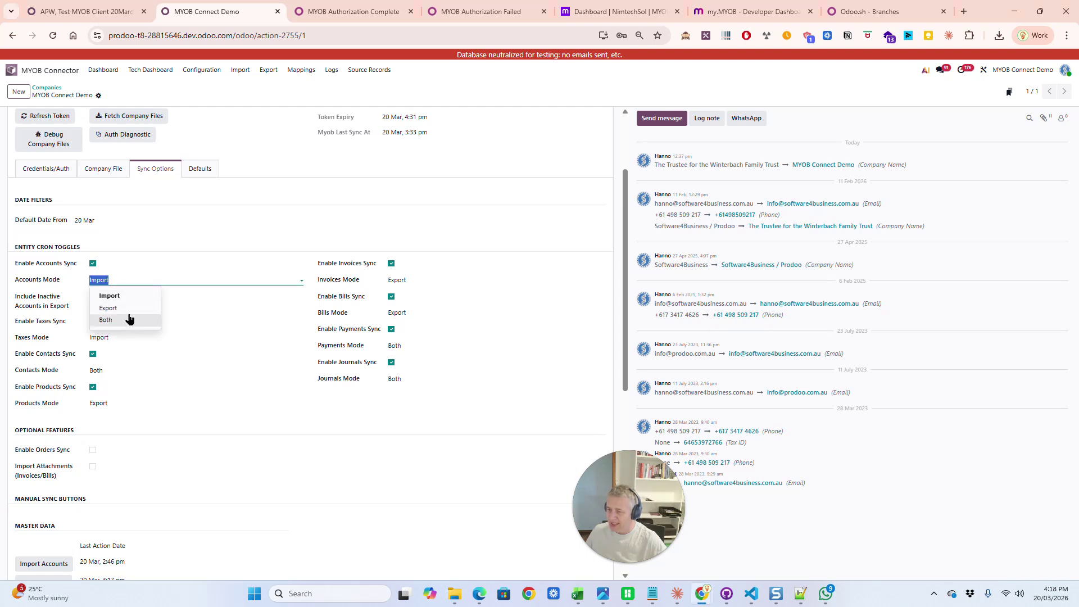
click(530, 244)
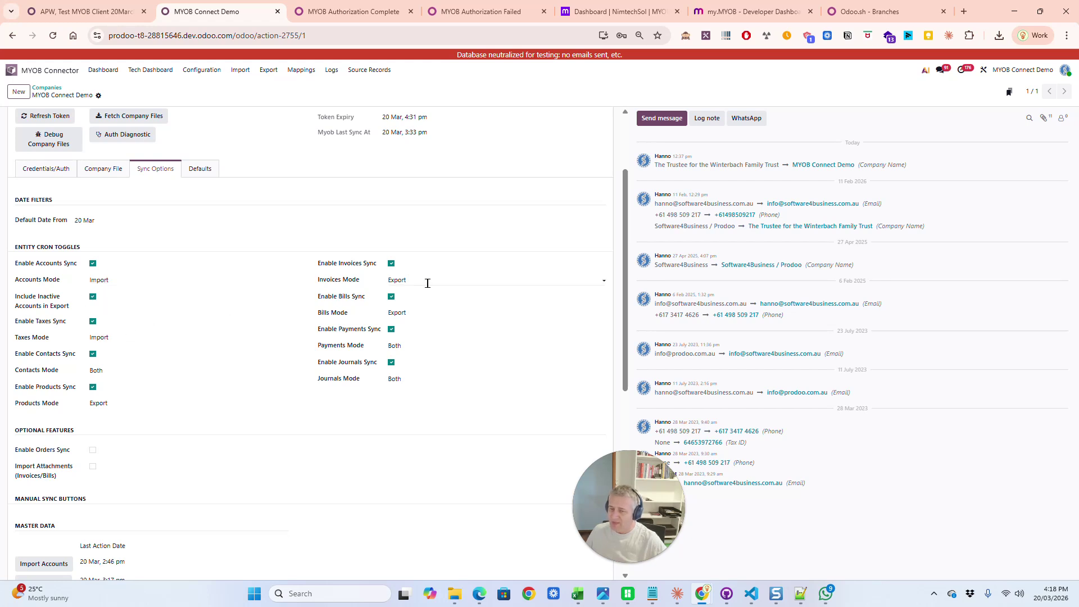
drag(325, 282, 349, 282)
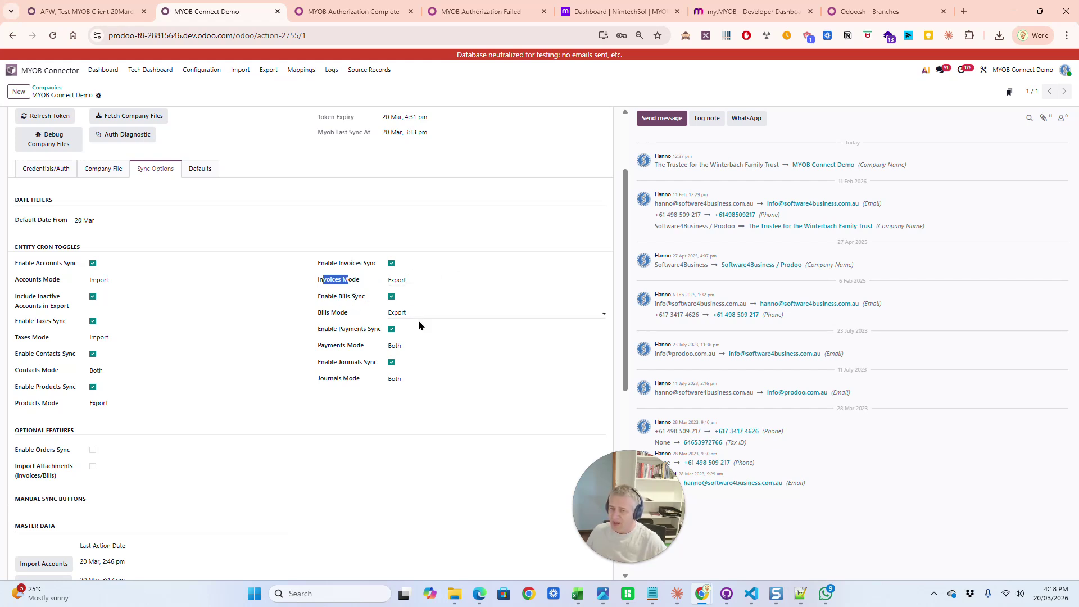
click(427, 280)
click(439, 247)
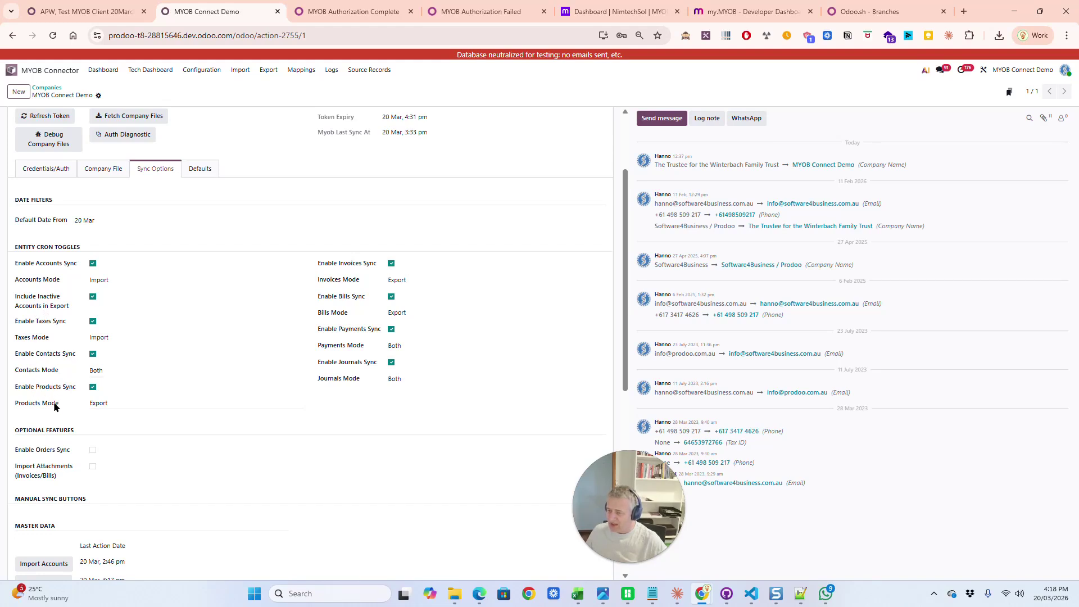
- Review the manual import and export actions for master data and transactions, including their last action dates
scroll(251, 344, down, 5)
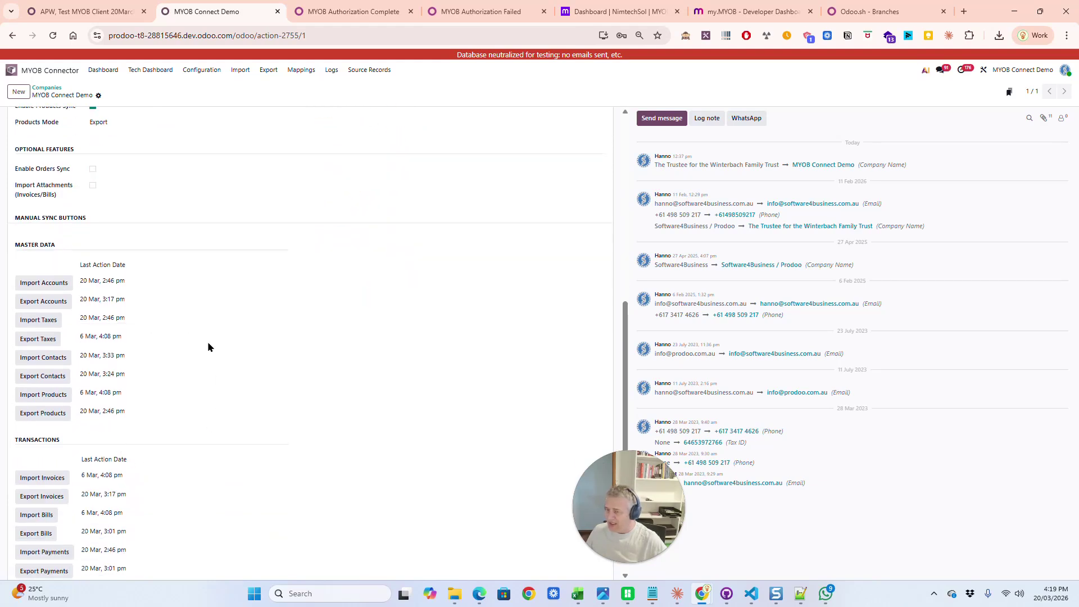
scroll(104, 254, down, 2)
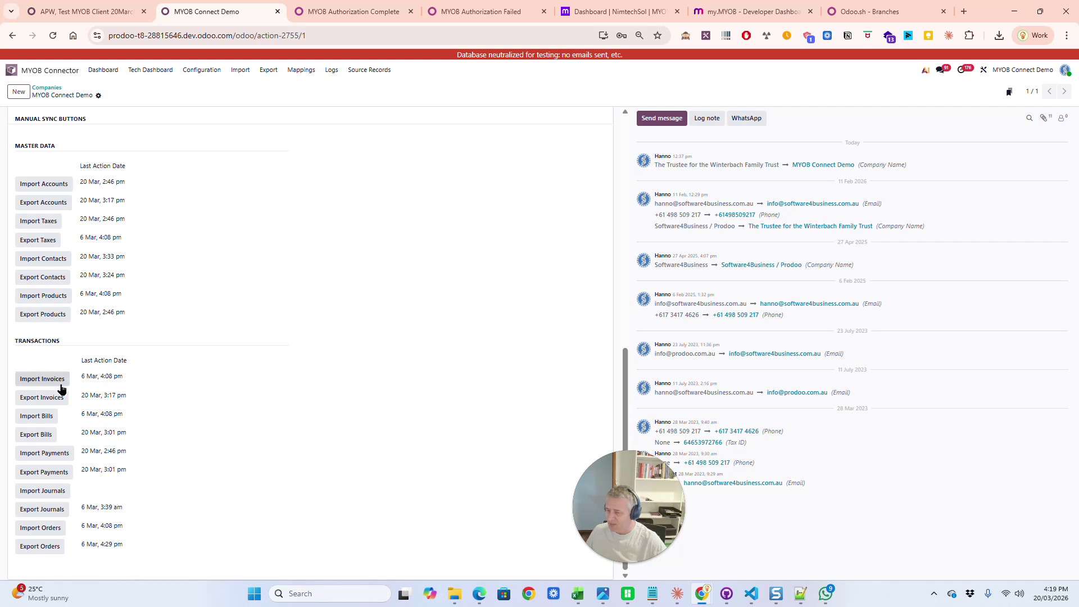
scroll(115, 400, up, 5)
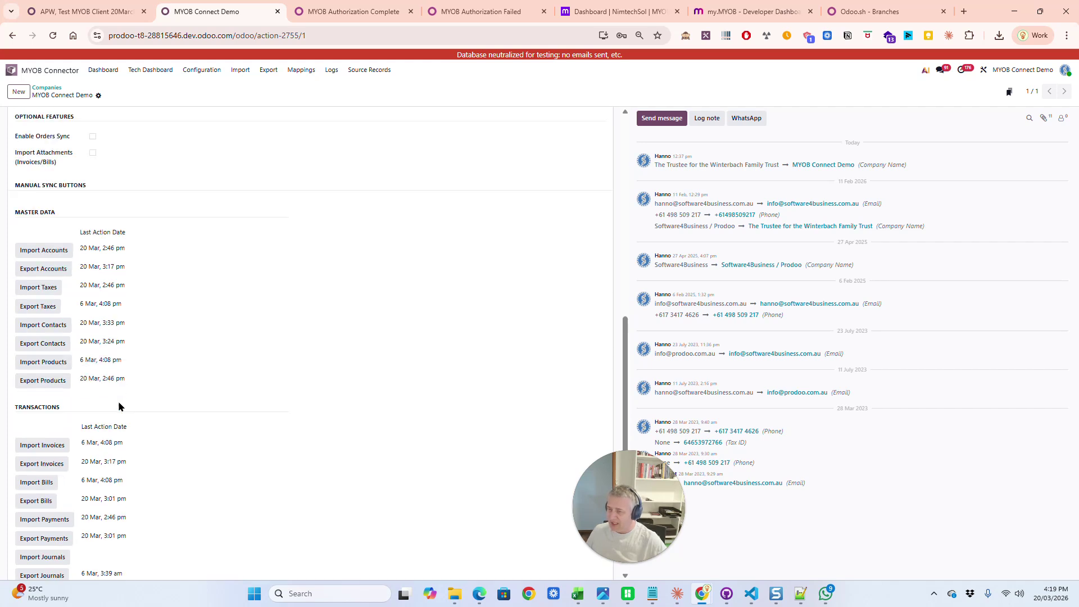
- Switch Enable Invoices Sync off and on again, view the Invoices Mode choices, and check the optional features
scroll(210, 402, up, 4)
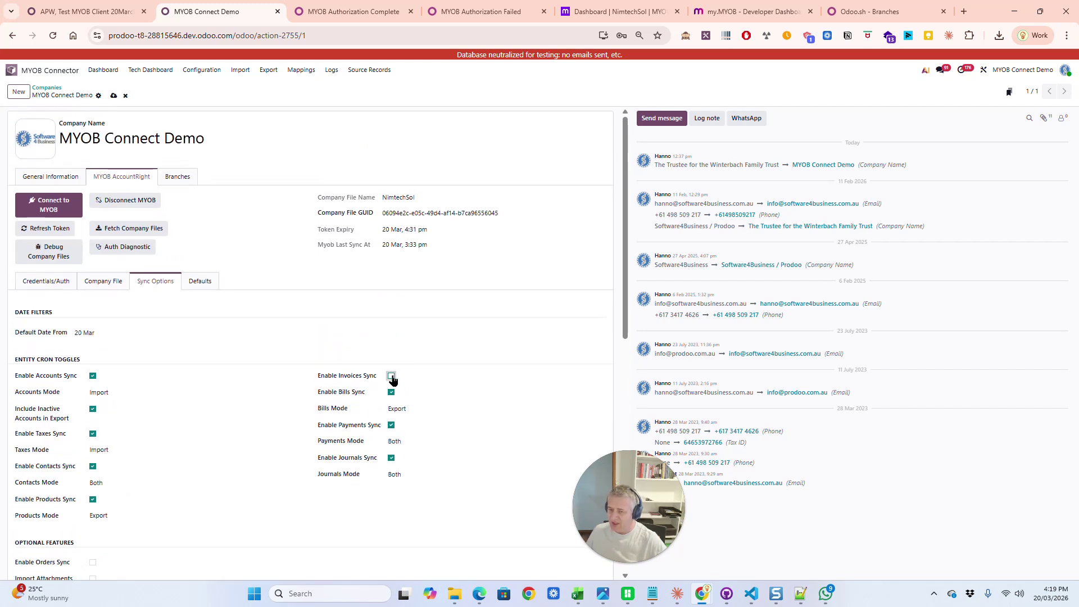
click(403, 392)
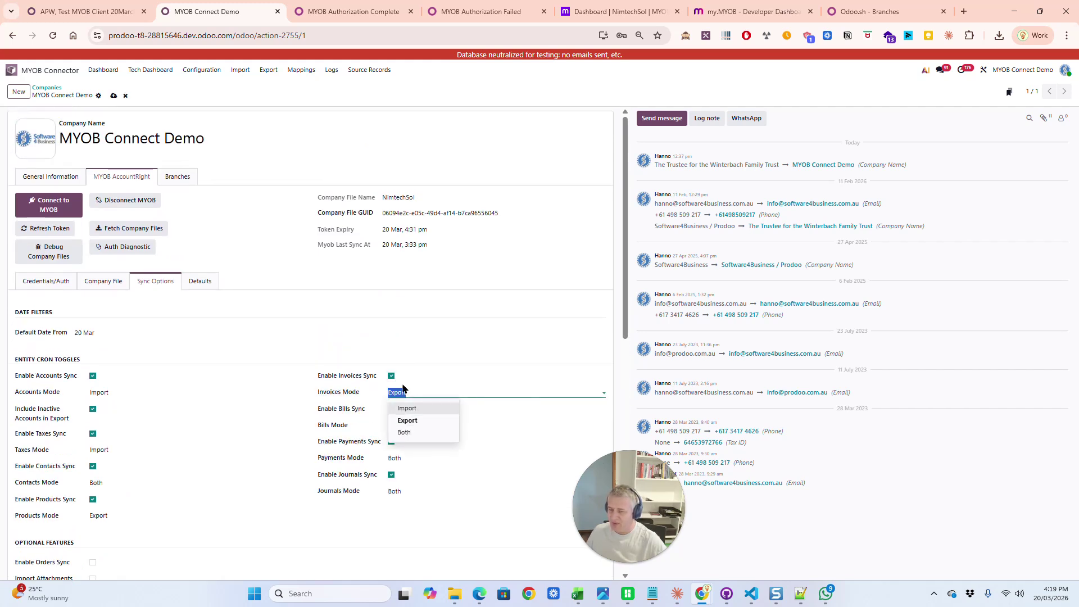
click(405, 356)
scroll(159, 418, down, 2)
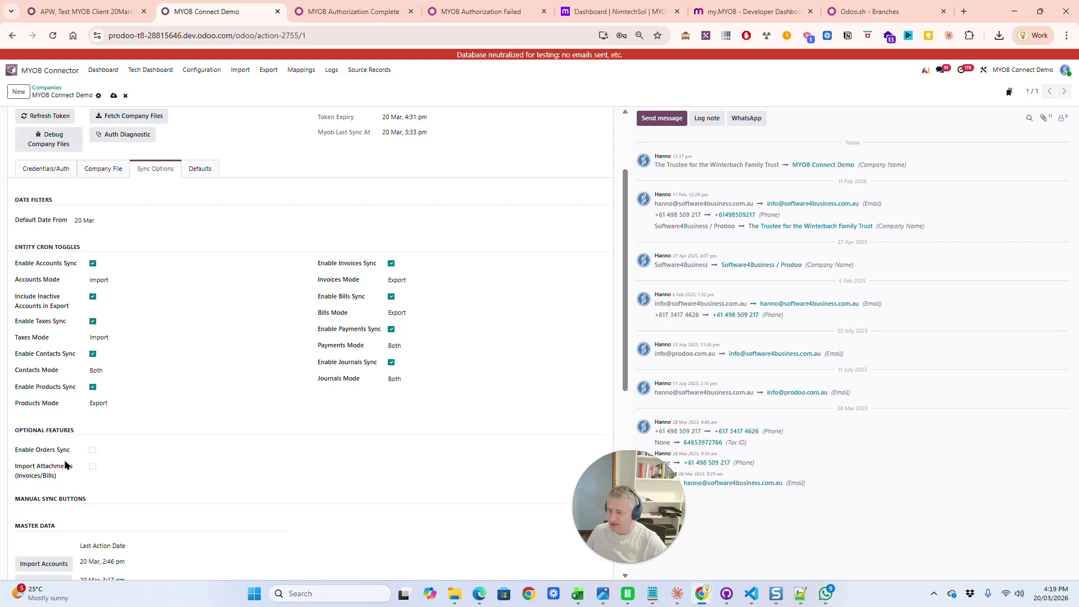
scroll(91, 452, up, 2)
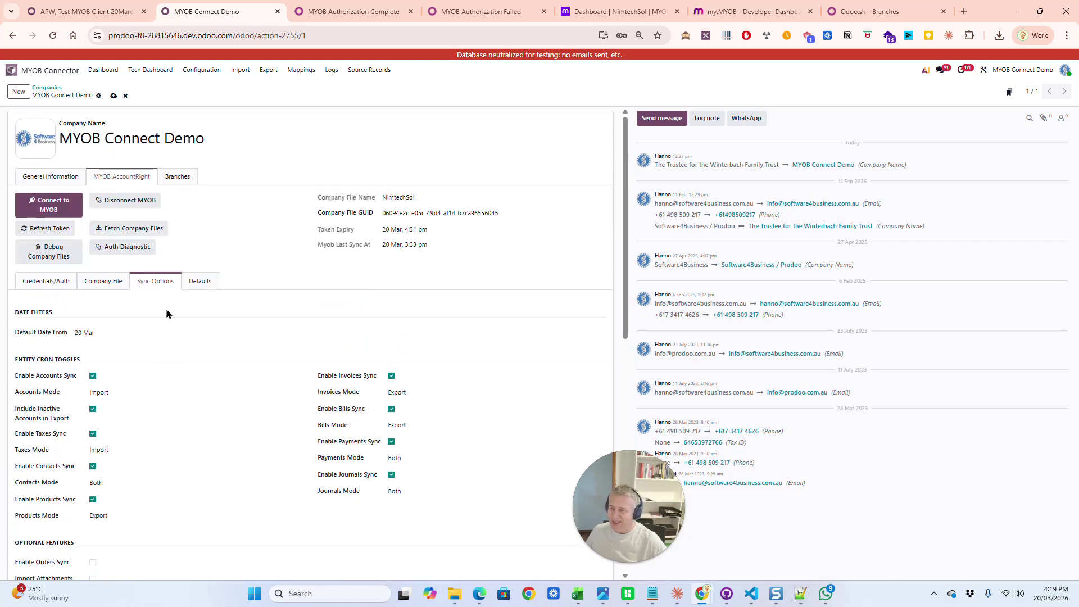
- Open the MYOB Connector dashboard and try Sync Now
click(102, 73)
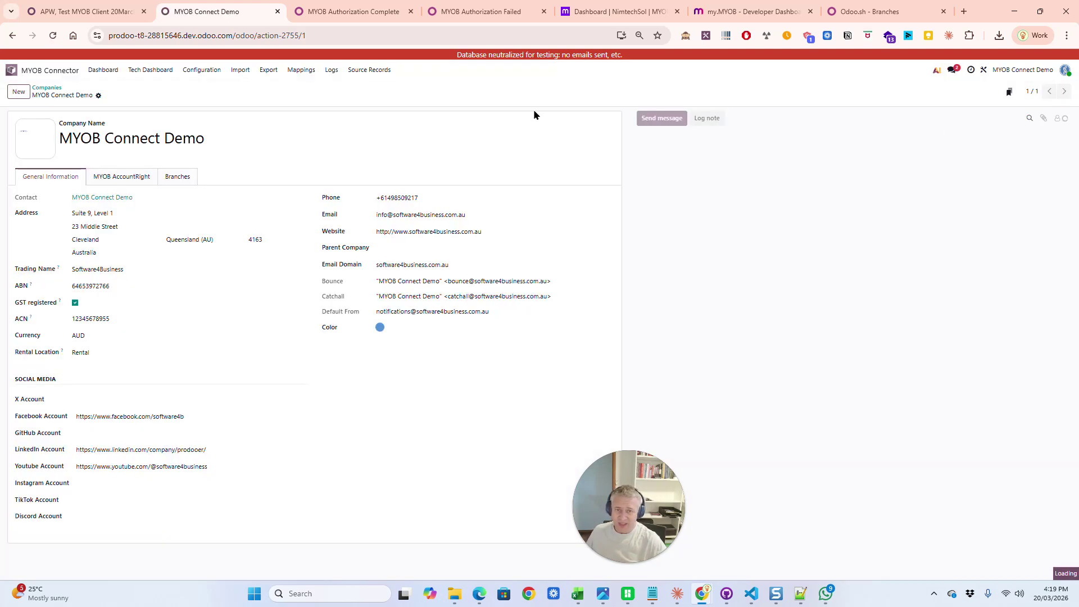
click(104, 71)
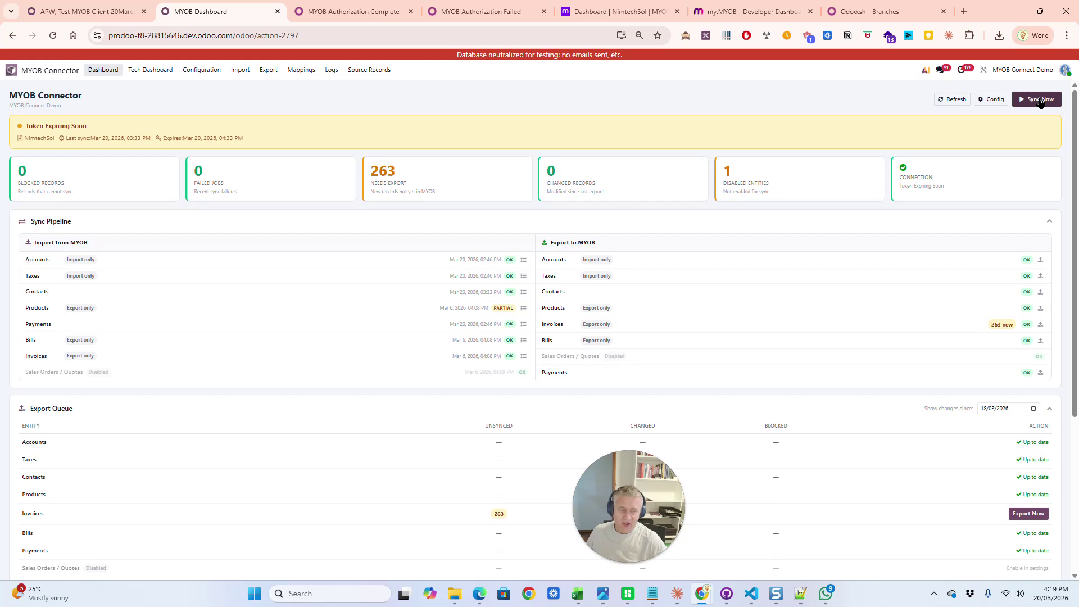
click(1040, 101)
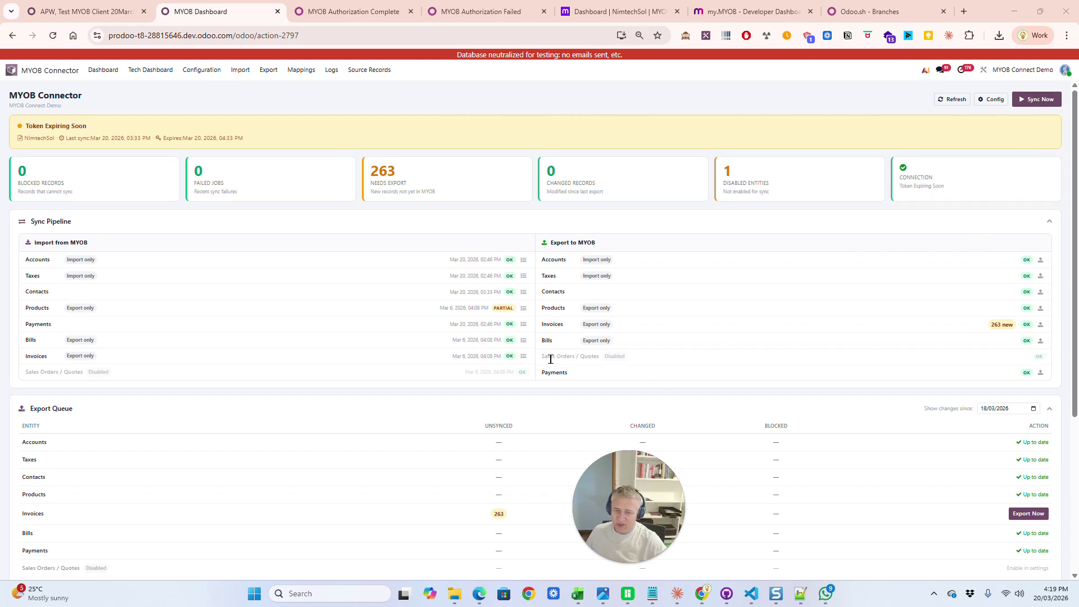
- Check the Sales Orders / Quotes entries under both import and export in the dashboard's Sync Pipeline
drag(542, 356, 579, 356)
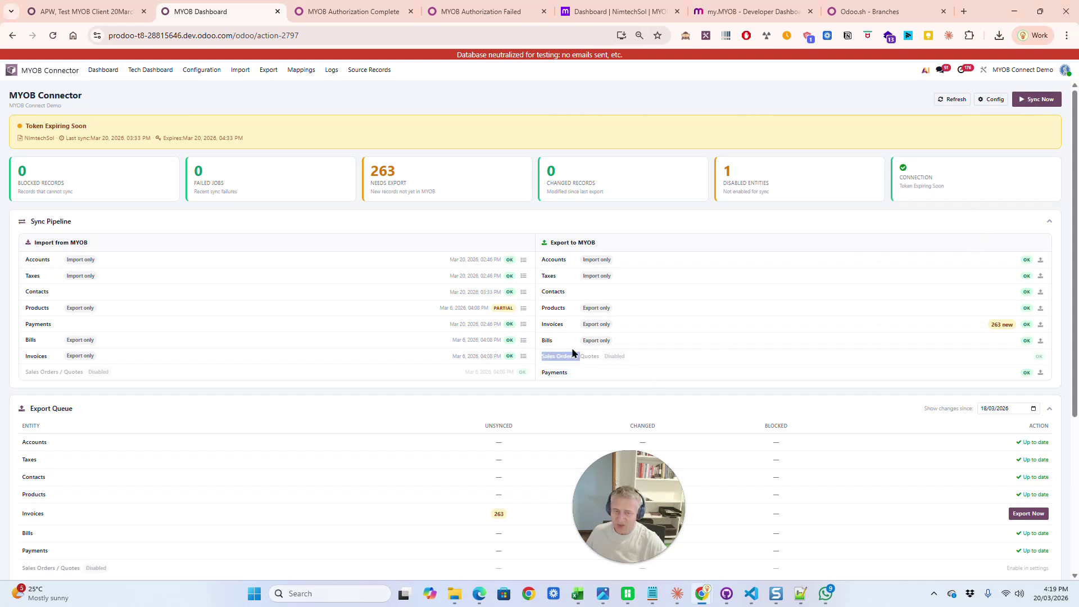
double_click(566, 356)
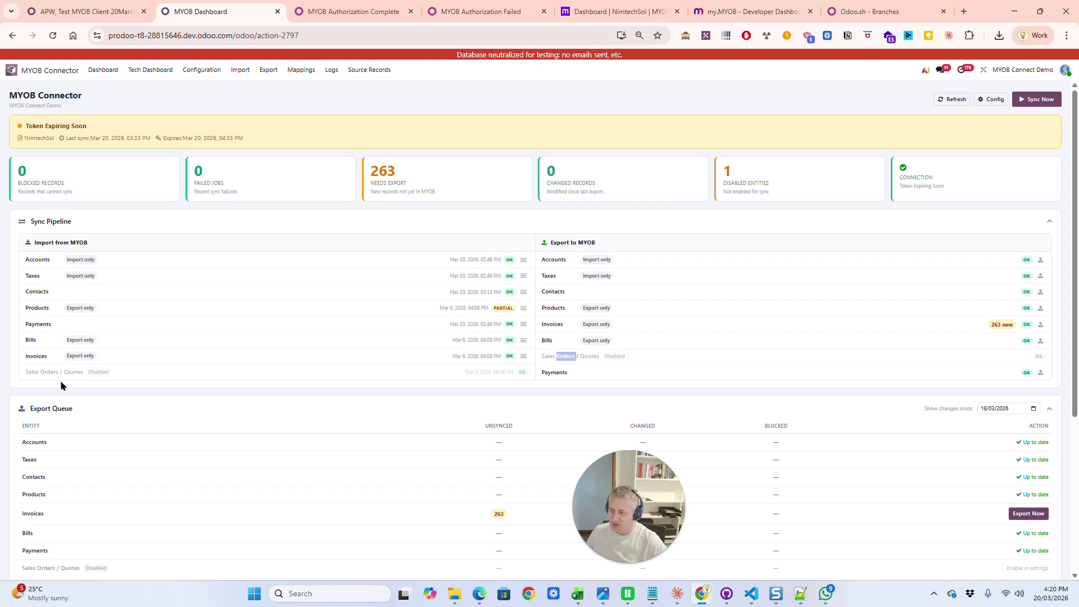
drag(76, 372, 94, 380)
click(520, 387)
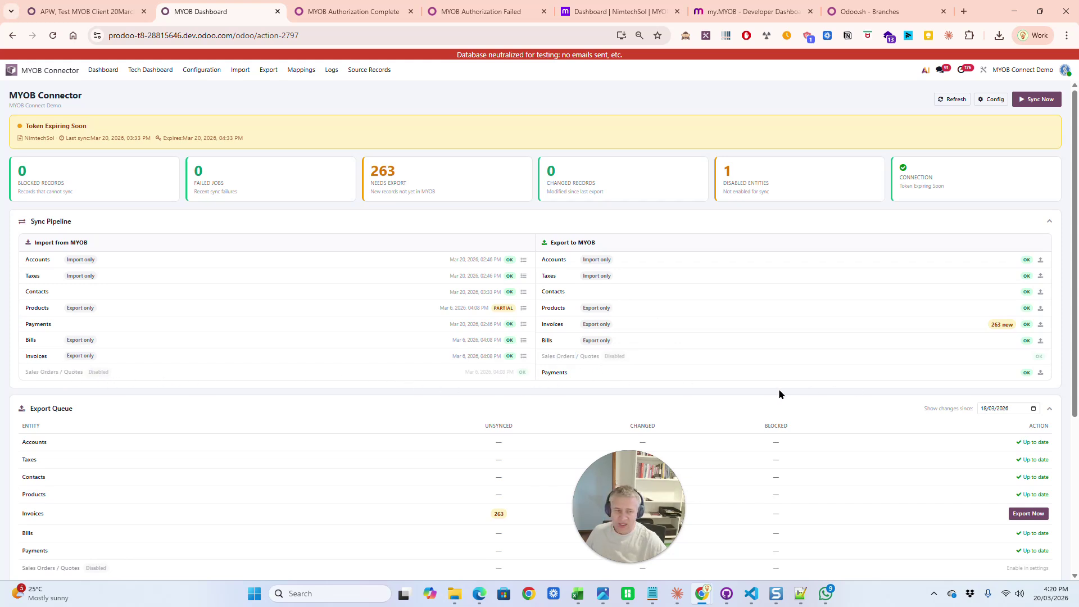